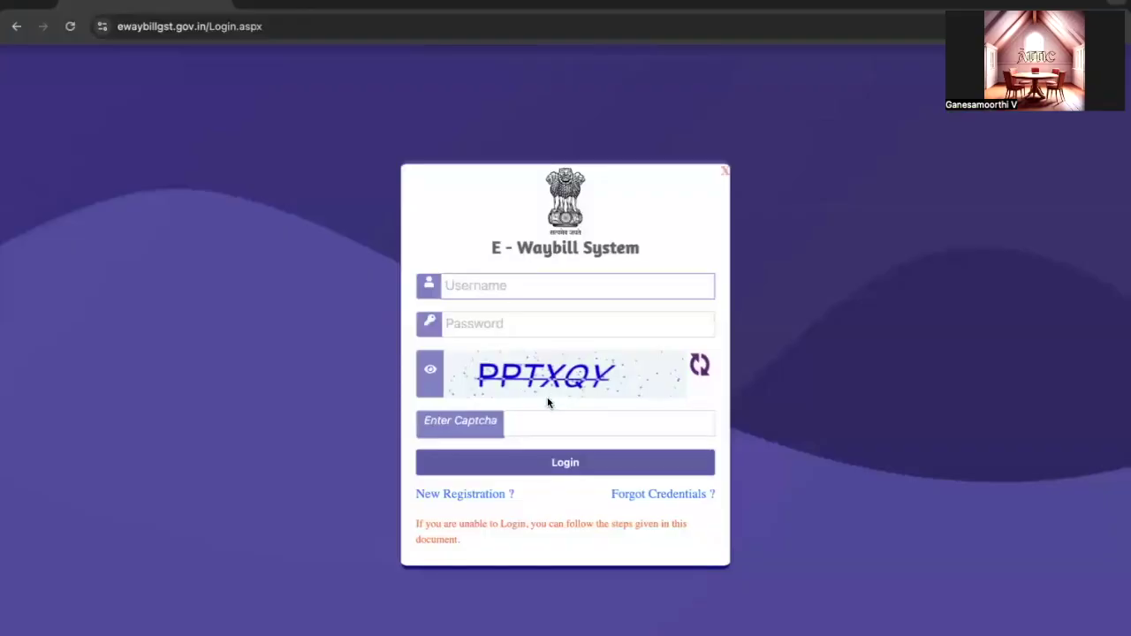
Copy the username from cell D28 of the credentials spreadsheet
{"action": "key", "text": "super+Tab"}
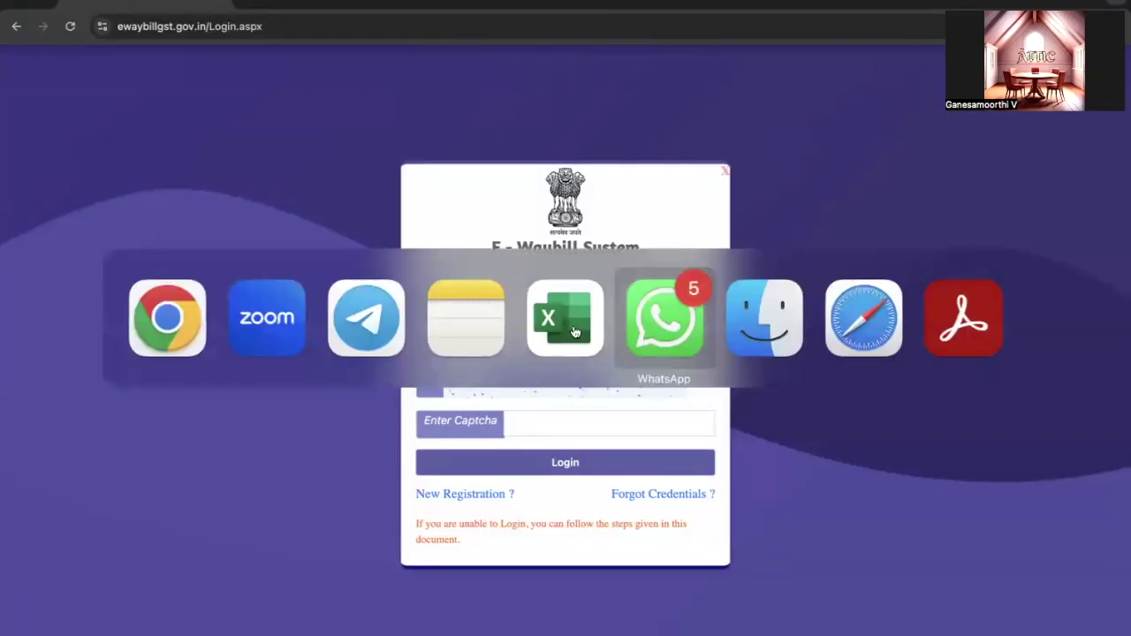
{"action": "left_click", "coordinate": [566, 328]}
{"action": "double_click", "coordinate": [320, 430]}
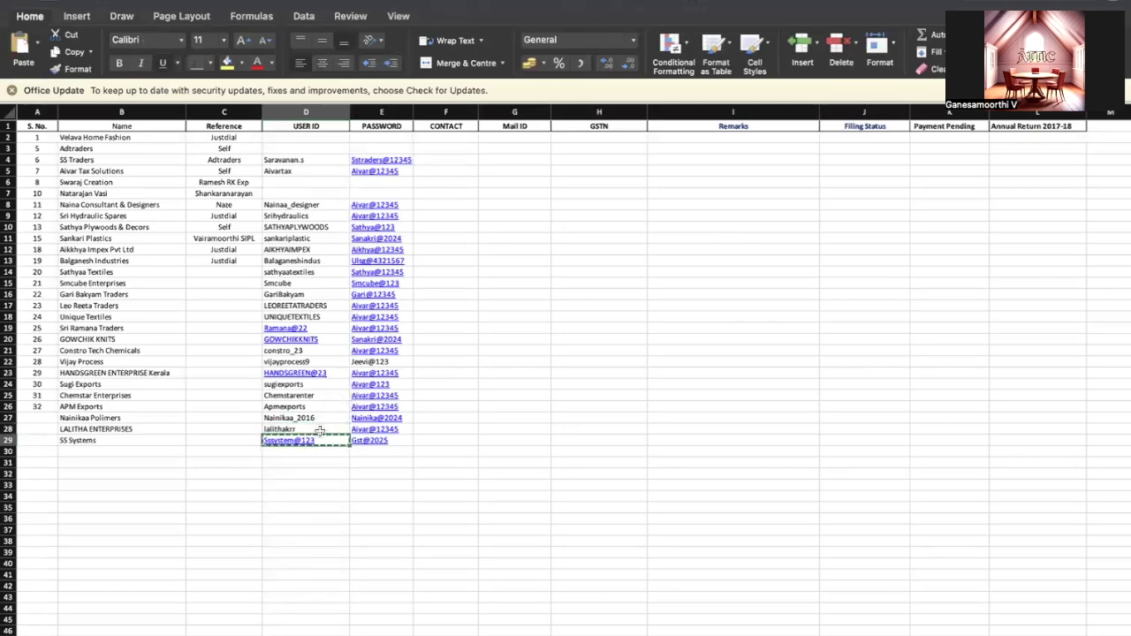
{"action": "key", "text": "super+Tab"}
Enter the username, the account password and captcha PPTXQY, and log in
{"action": "key", "text": "ctrl+v"}
{"action": "left_click", "coordinate": [479, 324]}
{"action": "type", "text": "S"}
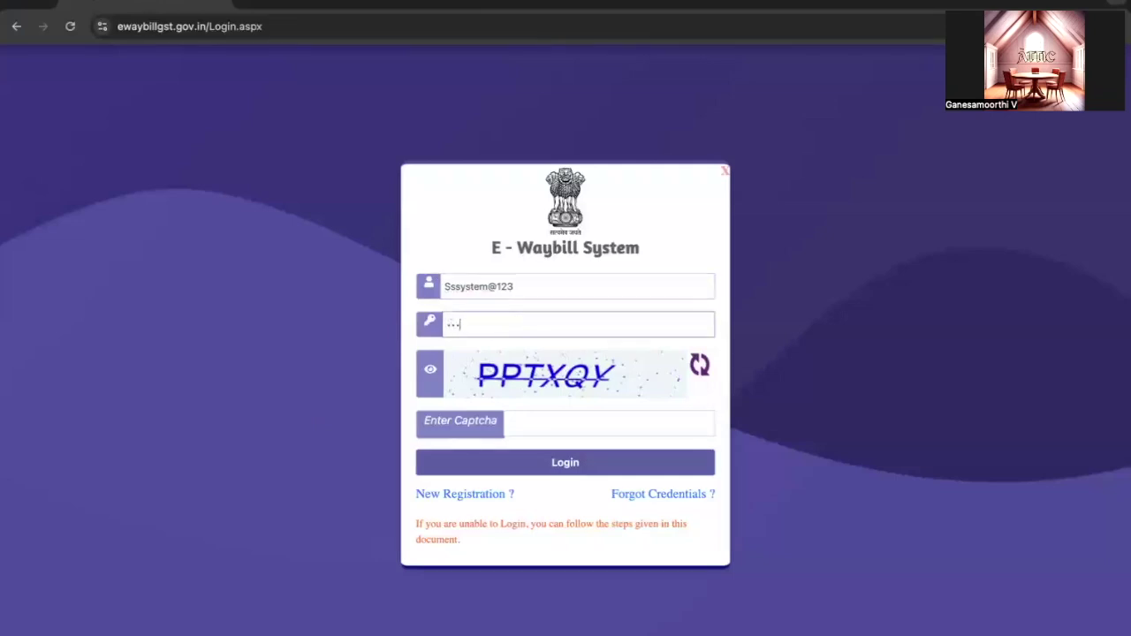
{"action": "key", "text": "BackSpace"}
{"action": "type", "text": "Ss3"}
{"action": "key", "text": "Tab"}
{"action": "type", "text": "PPTXQ"}
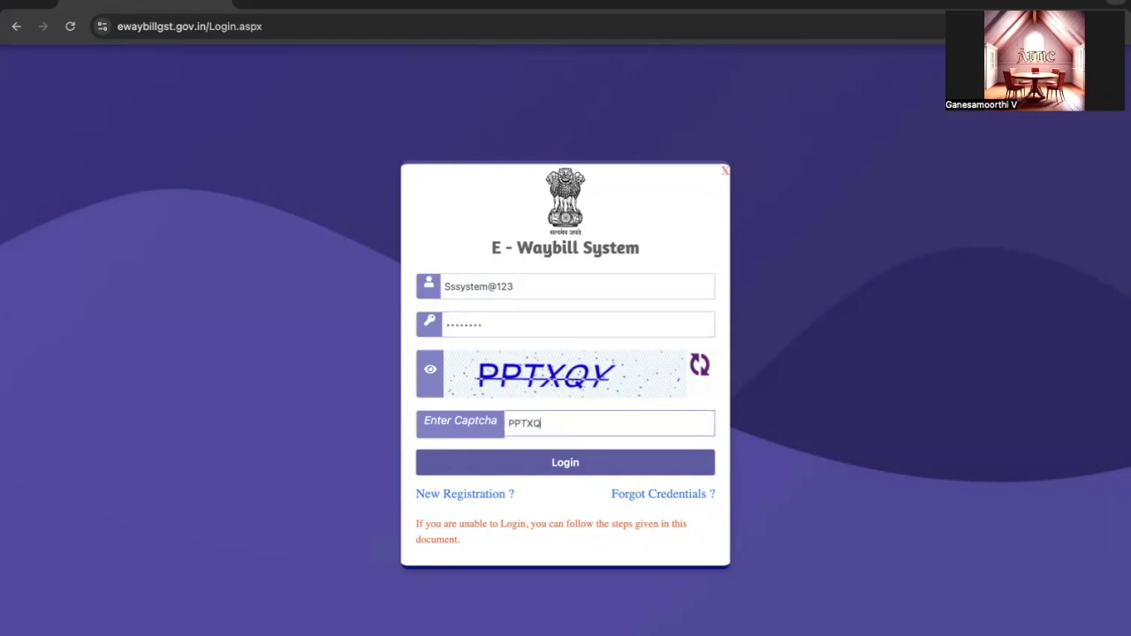
{"action": "type", "text": "Y"}
{"action": "left_click", "coordinate": [567, 462]}
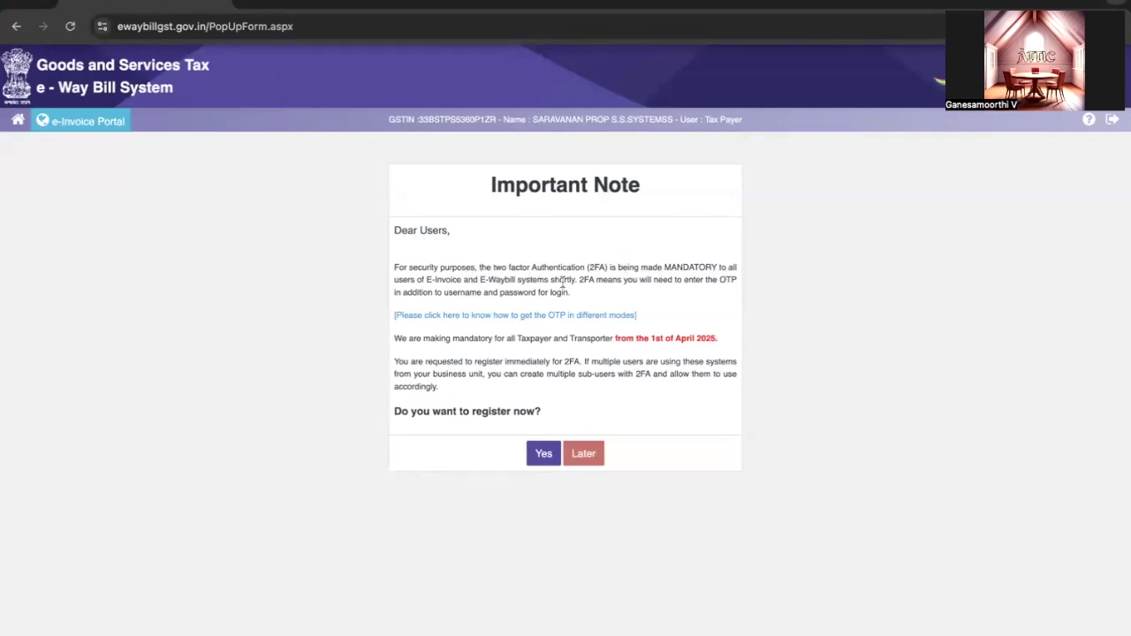
Read the 2FA note's April 1 2025 deadline and sub-user details, then open the OTP modes guide
{"action": "left_click_drag", "start_coordinate": [577, 279], "coordinate": [580, 305]}
{"action": "left_click", "coordinate": [581, 305]}
{"action": "left_click_drag", "start_coordinate": [395, 338], "coordinate": [716, 337]}
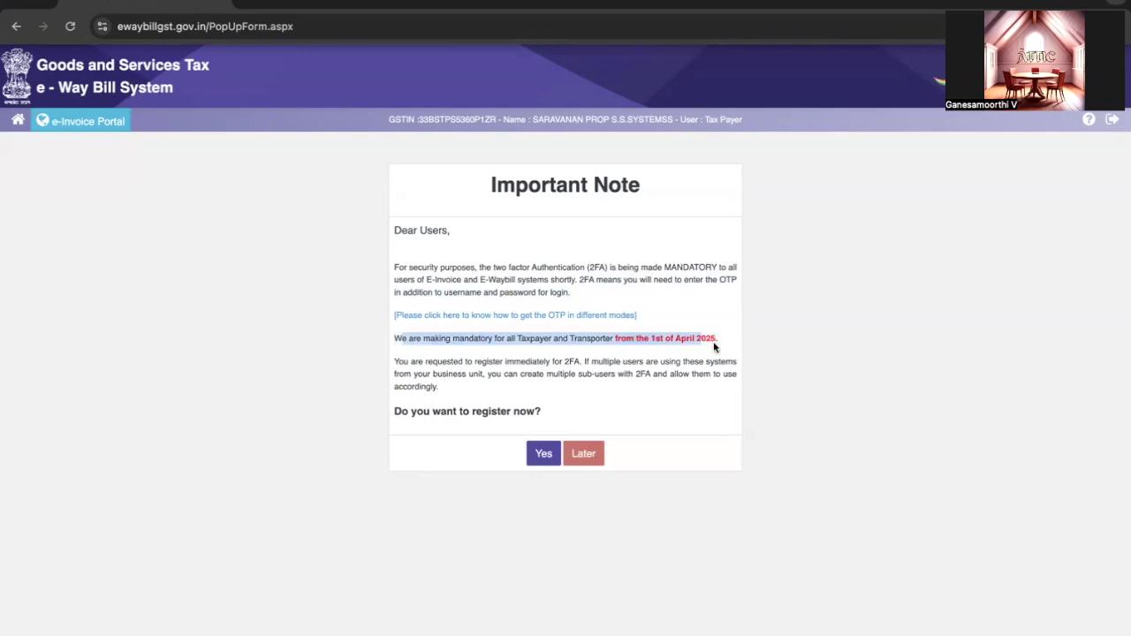
{"action": "left_click_drag", "start_coordinate": [712, 386], "coordinate": [541, 376]}
{"action": "left_click_drag", "start_coordinate": [463, 362], "coordinate": [696, 362]}
{"action": "left_click", "coordinate": [664, 361]}
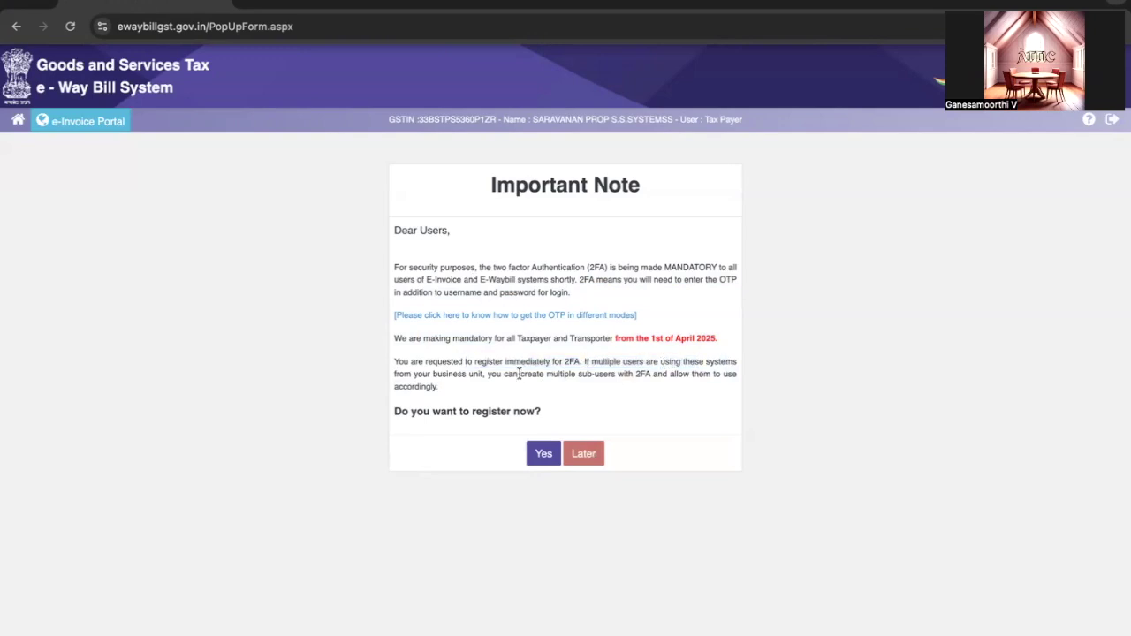
{"action": "left_click_drag", "start_coordinate": [519, 373], "coordinate": [652, 374]}
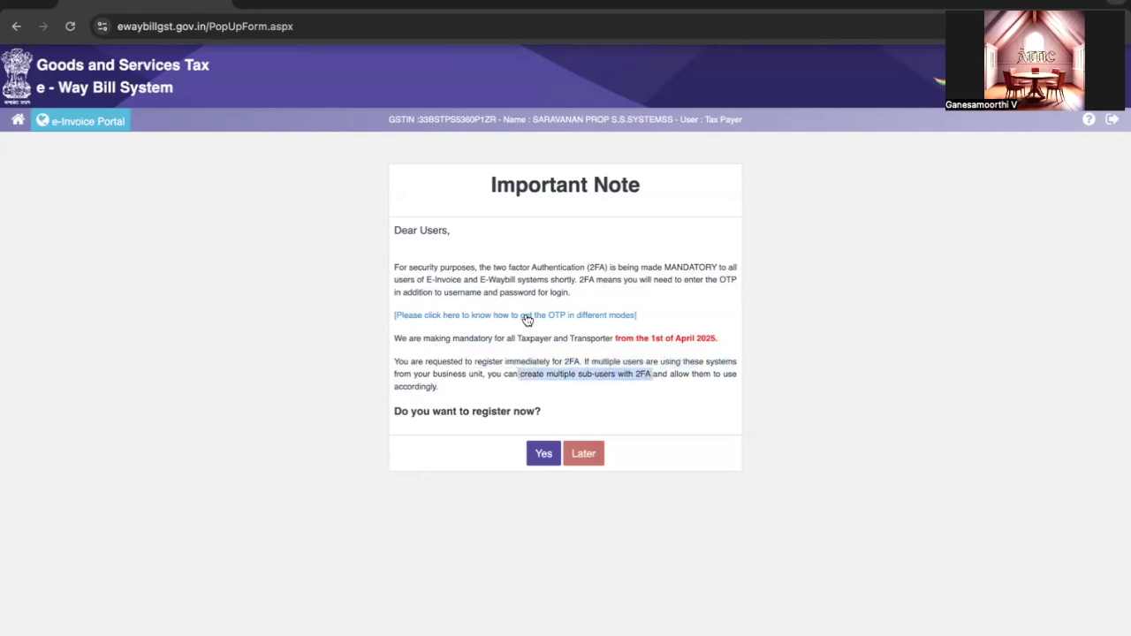
{"action": "left_click", "coordinate": [526, 316]}
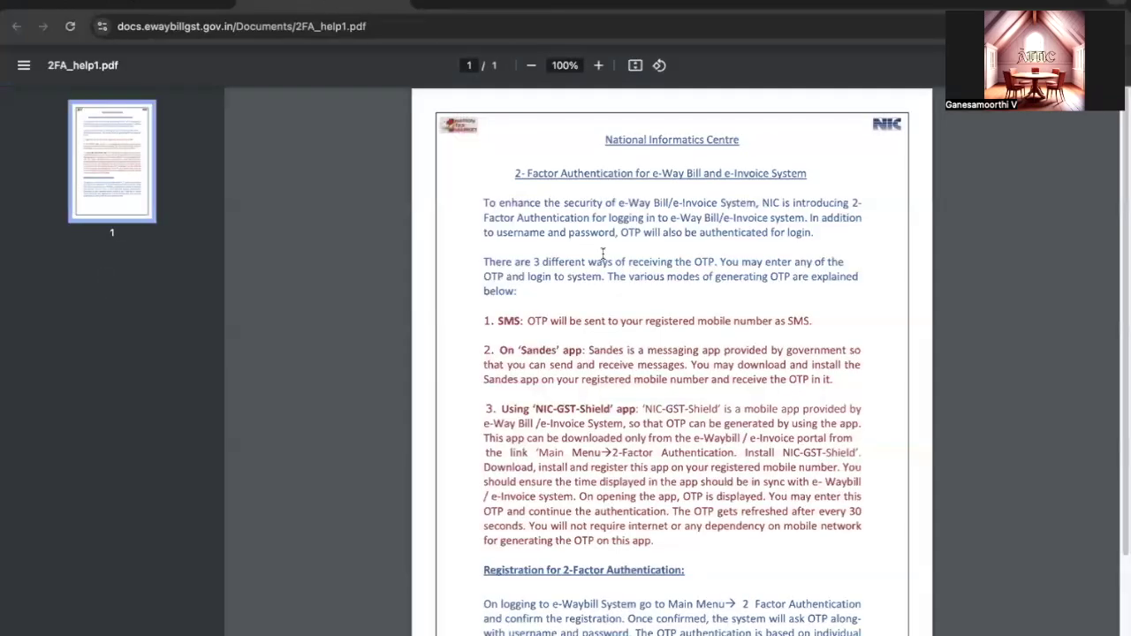
Zoom the help PDF to 150% and read the SMS and Sandes app OTP options
{"action": "left_click", "coordinate": [598, 66]}
{"action": "left_click", "coordinate": [598, 65]}
{"action": "left_click", "coordinate": [598, 66]}
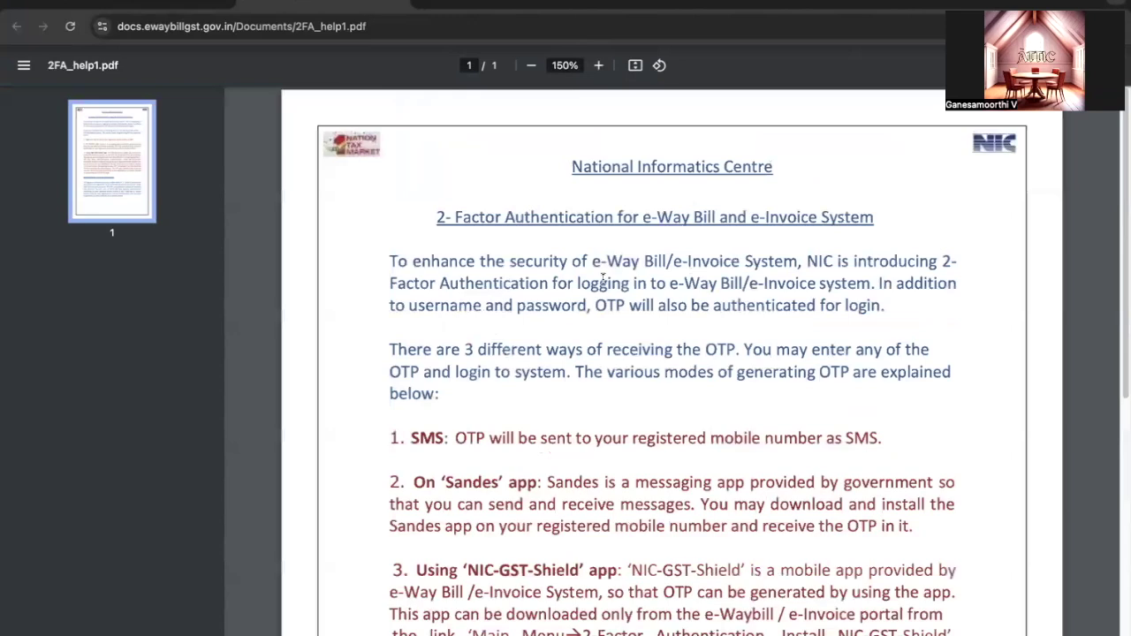
{"action": "scroll", "coordinate": [522, 354], "scroll_direction": "down", "scroll_amount": 1}
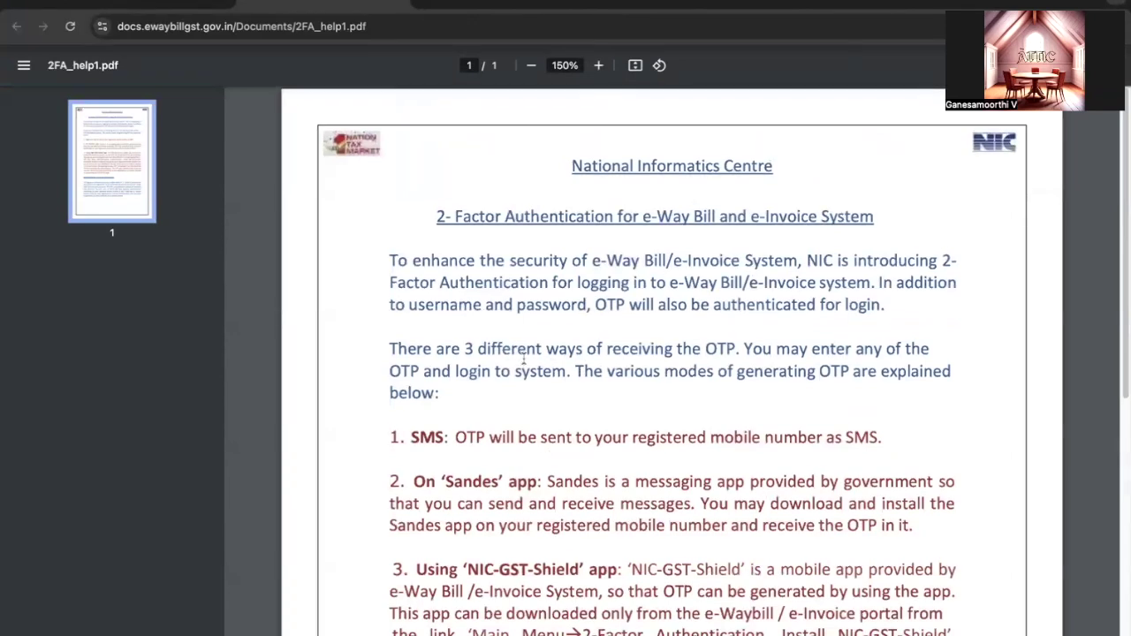
{"action": "left_click_drag", "start_coordinate": [438, 344], "coordinate": [749, 347]}
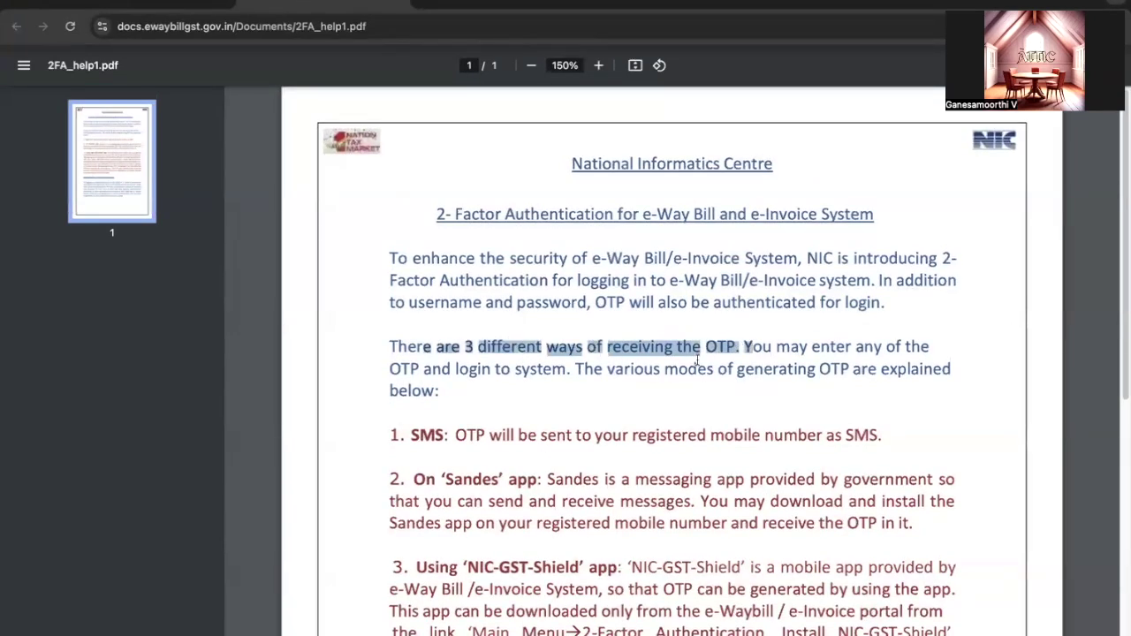
{"action": "scroll", "coordinate": [620, 376], "scroll_direction": "down", "scroll_amount": 1}
{"action": "left_click_drag", "start_coordinate": [413, 362], "coordinate": [880, 363]}
{"action": "left_click_drag", "start_coordinate": [415, 408], "coordinate": [894, 407]}
{"action": "left_click", "coordinate": [683, 453]}
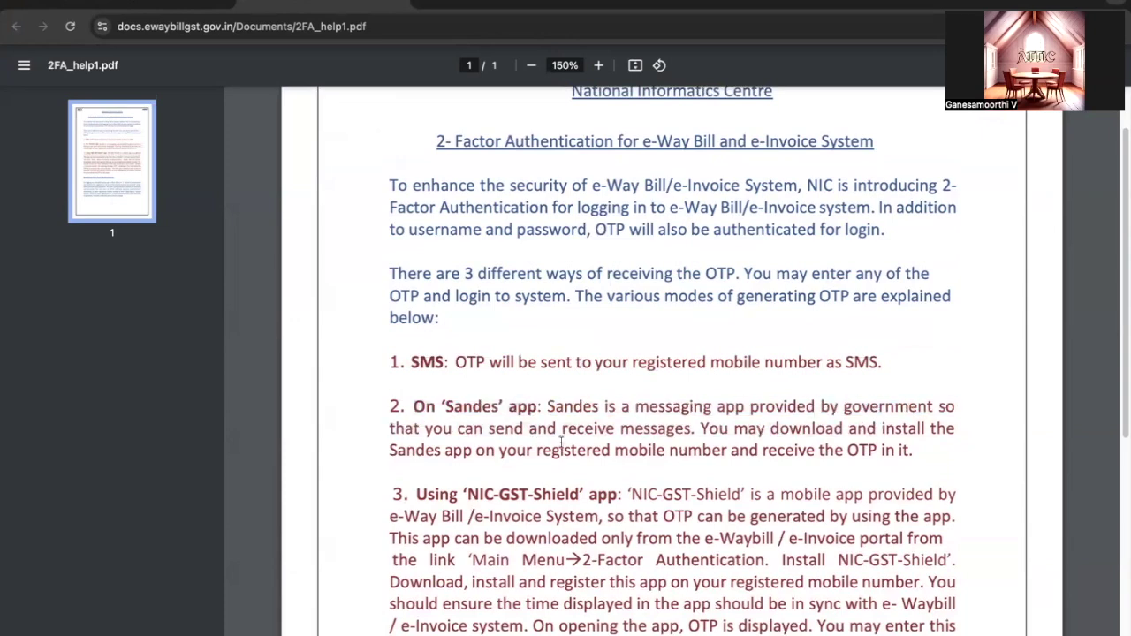
{"action": "left_click_drag", "start_coordinate": [667, 429], "coordinate": [895, 447]}
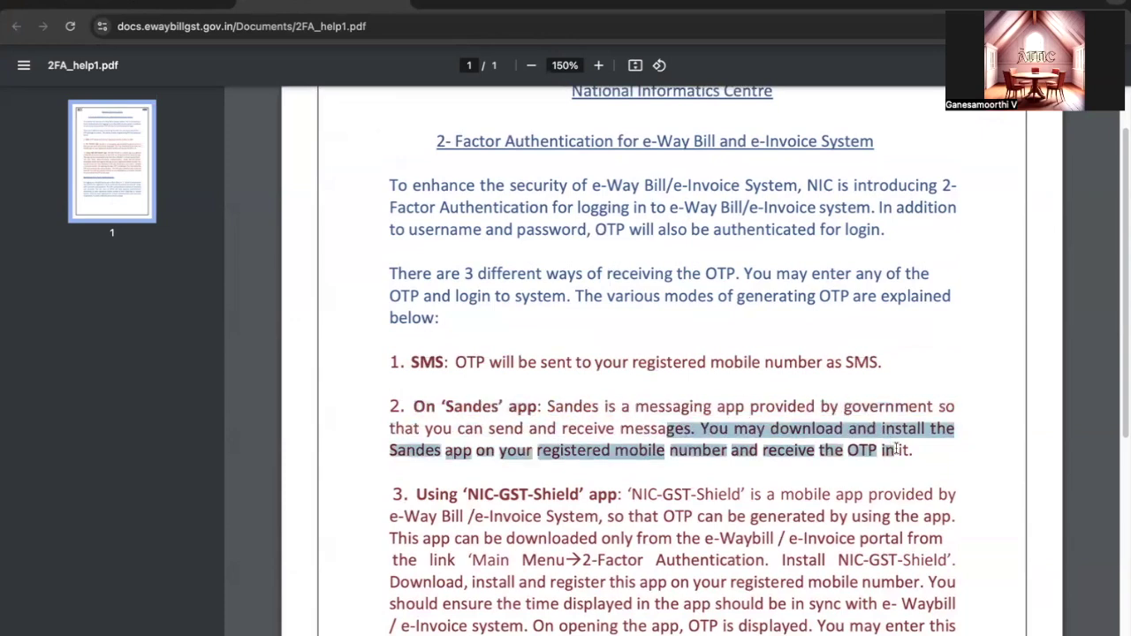
{"action": "left_click", "coordinate": [629, 437]}
Read the NIC-GST-Shield app setup and time-sync instructions, then return to the e-Way Bill tab
{"action": "scroll", "coordinate": [623, 431], "scroll_direction": "down", "scroll_amount": 3}
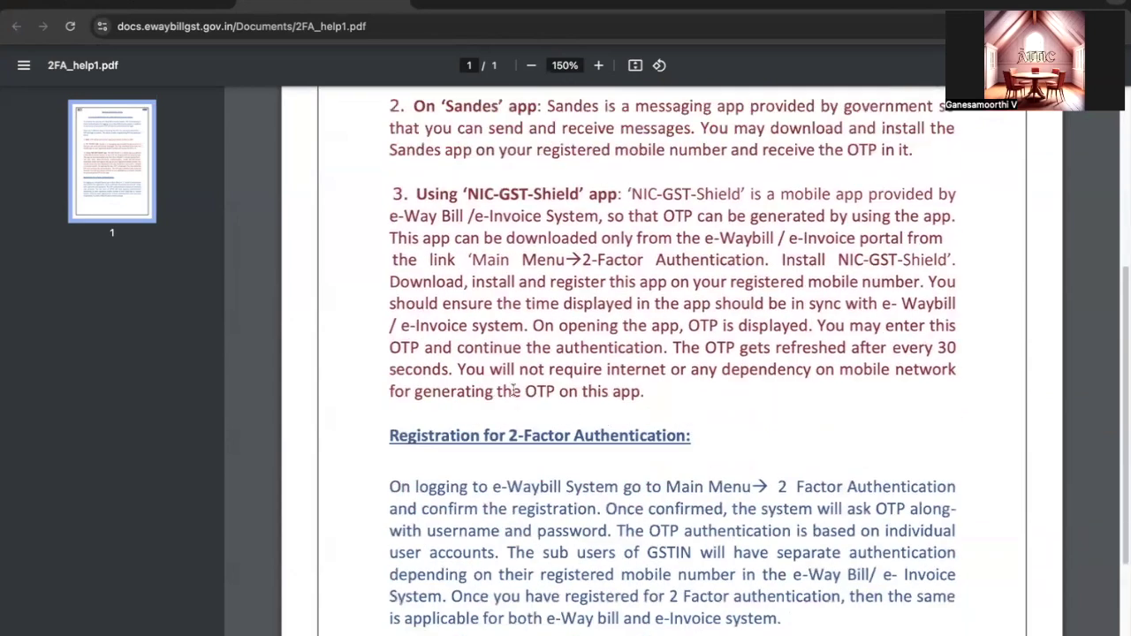
{"action": "scroll", "coordinate": [448, 335], "scroll_direction": "up", "scroll_amount": 1}
{"action": "left_click_drag", "start_coordinate": [417, 318], "coordinate": [617, 318]}
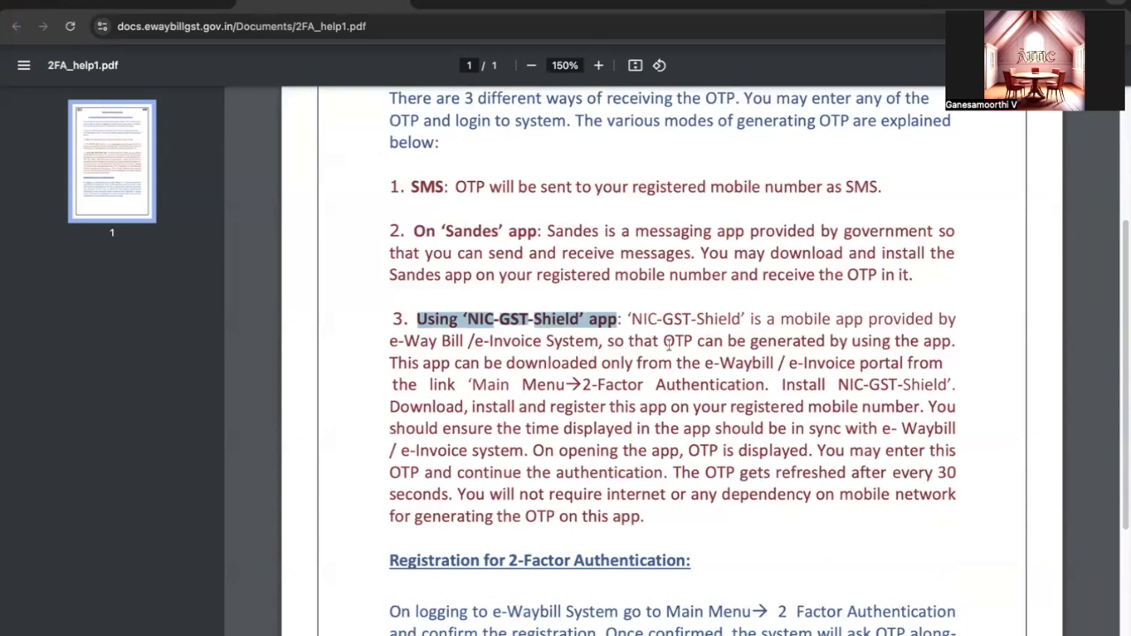
{"action": "left_click_drag", "start_coordinate": [663, 318], "coordinate": [932, 320]}
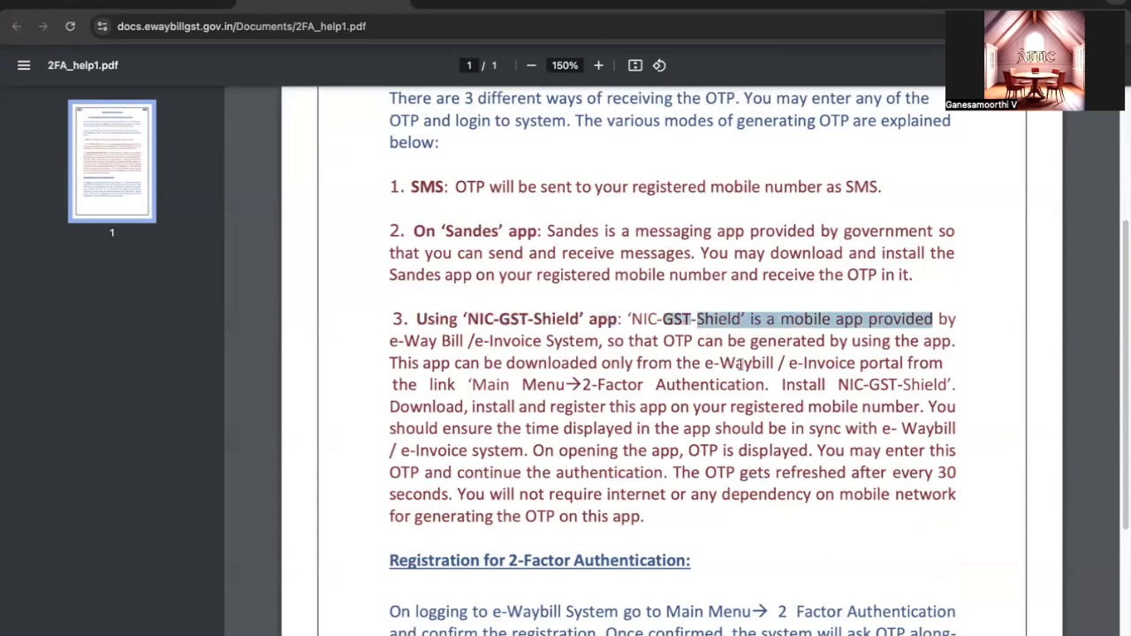
{"action": "left_click_drag", "start_coordinate": [472, 385], "coordinate": [836, 407]}
{"action": "left_click_drag", "start_coordinate": [640, 432], "coordinate": [747, 431]}
{"action": "left_click", "coordinate": [722, 458]}
{"action": "scroll", "coordinate": [619, 450], "scroll_direction": "down", "scroll_amount": 3}
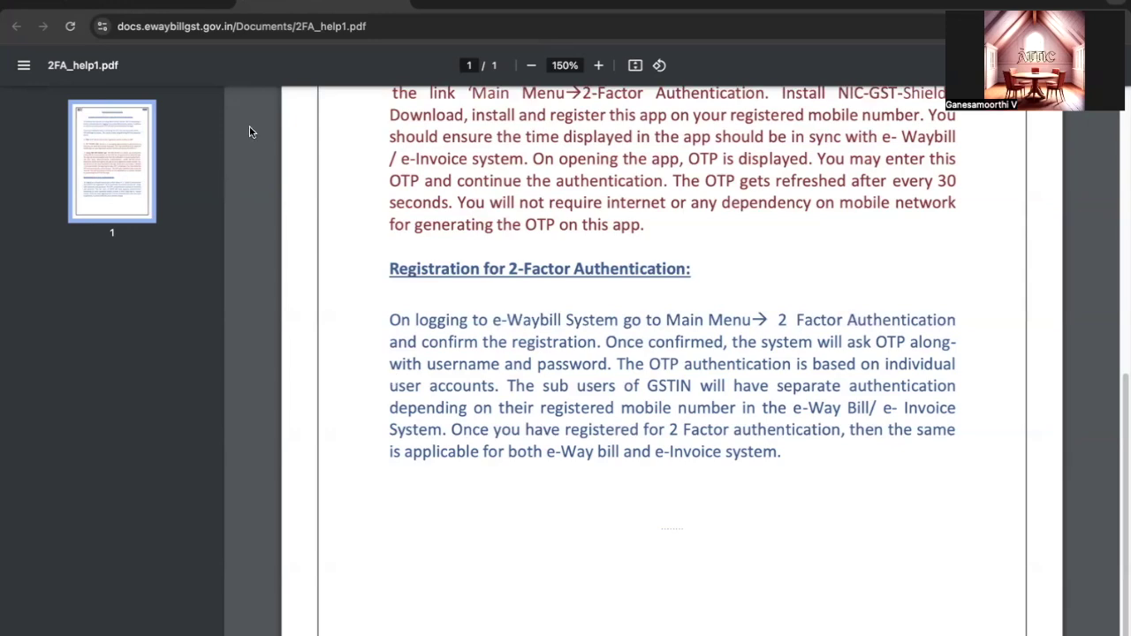
{"action": "left_click", "coordinate": [144, 5]}
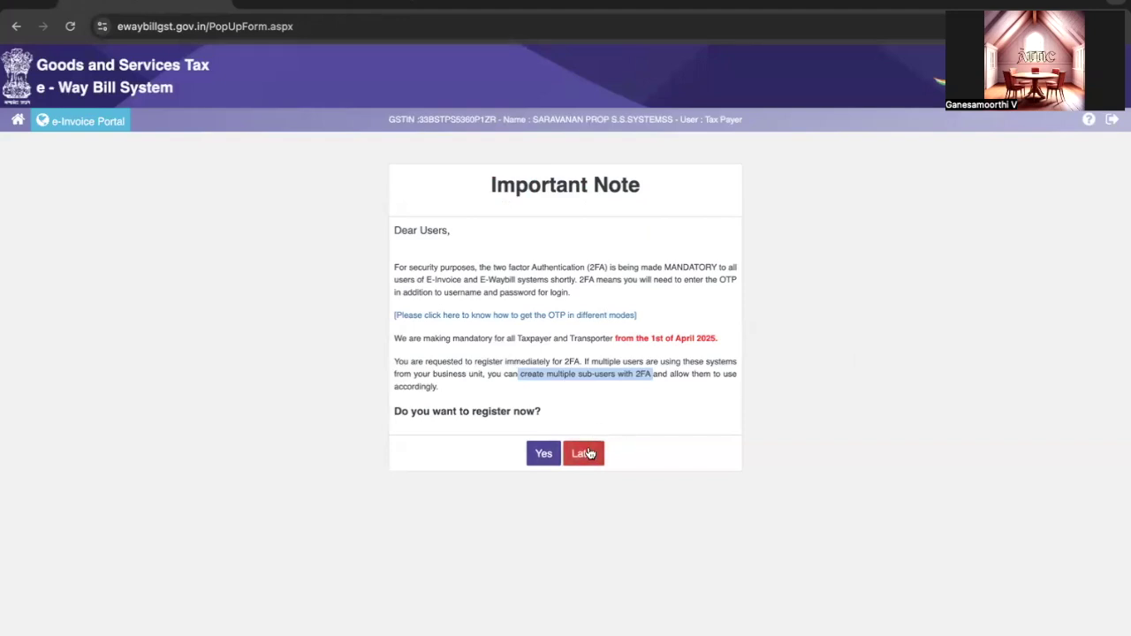
Agree to register for 2FA now and read the SMS and Sandes App OTP options
{"action": "left_click", "coordinate": [544, 455]}
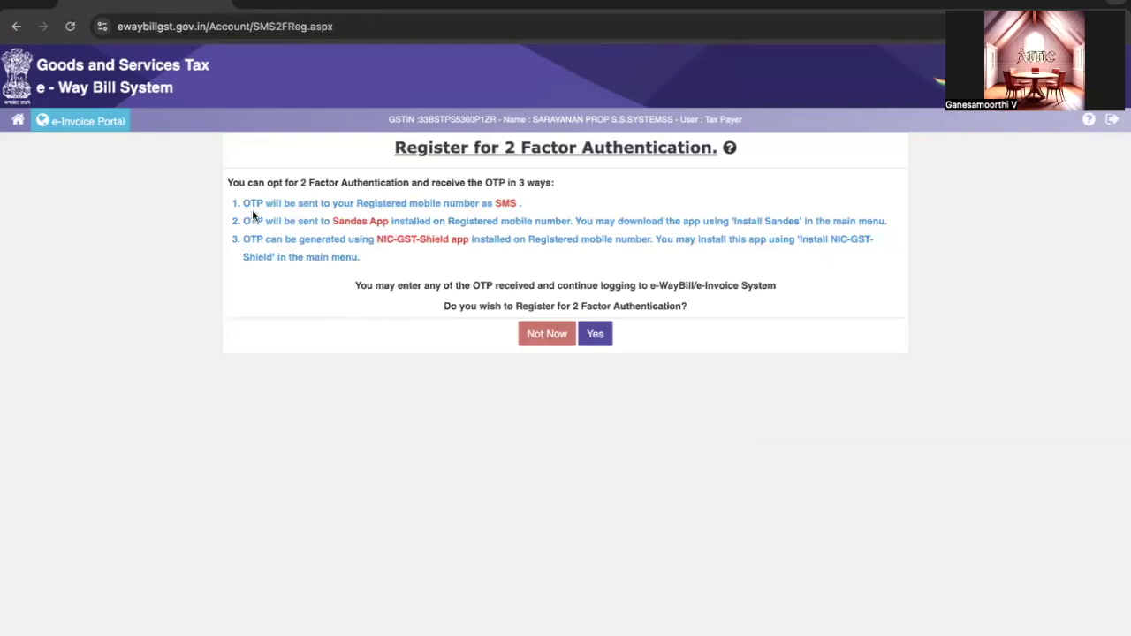
{"action": "left_click_drag", "start_coordinate": [262, 204], "coordinate": [501, 203]}
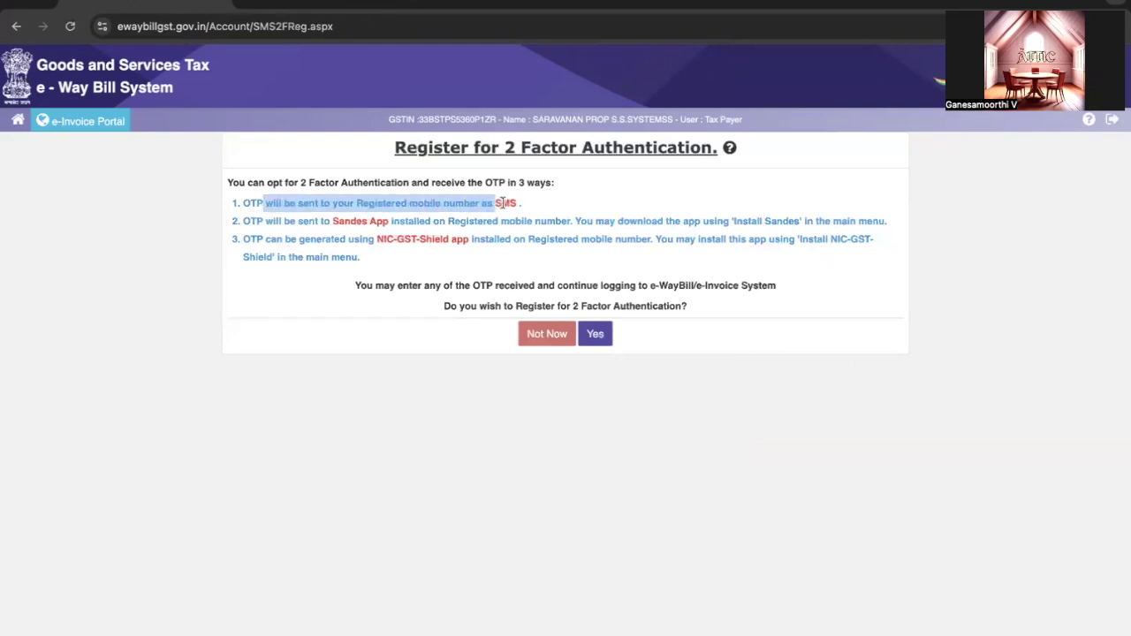
{"action": "left_click", "coordinate": [490, 202]}
{"action": "left_click_drag", "start_coordinate": [254, 220], "coordinate": [383, 230]}
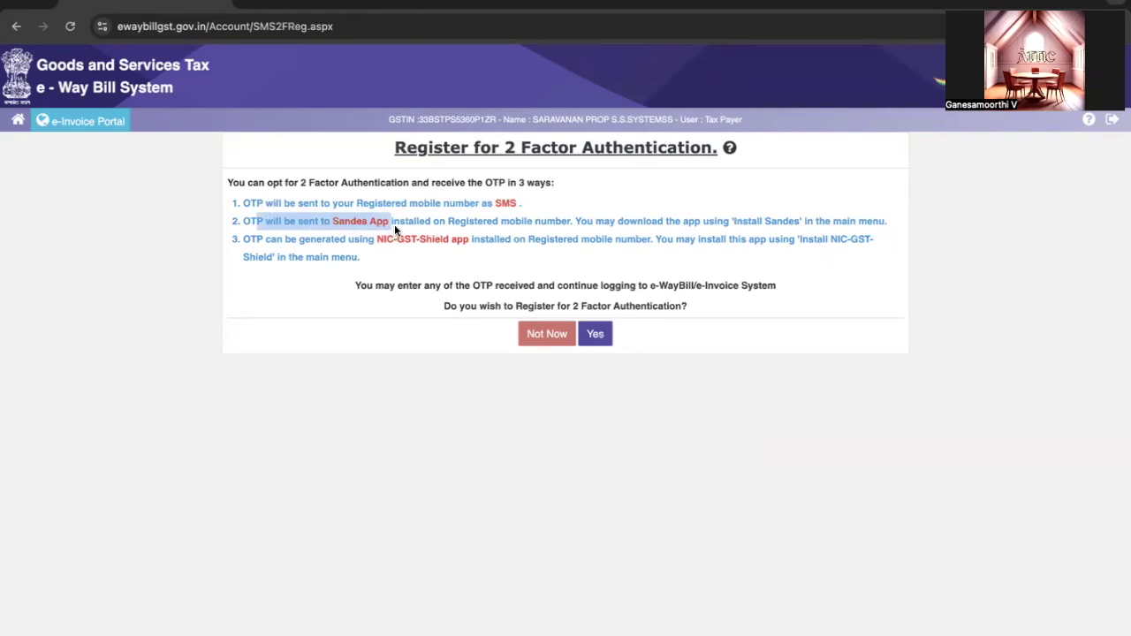
{"action": "left_click_drag", "start_coordinate": [413, 223], "coordinate": [853, 222]}
{"action": "left_click", "coordinate": [667, 221]}
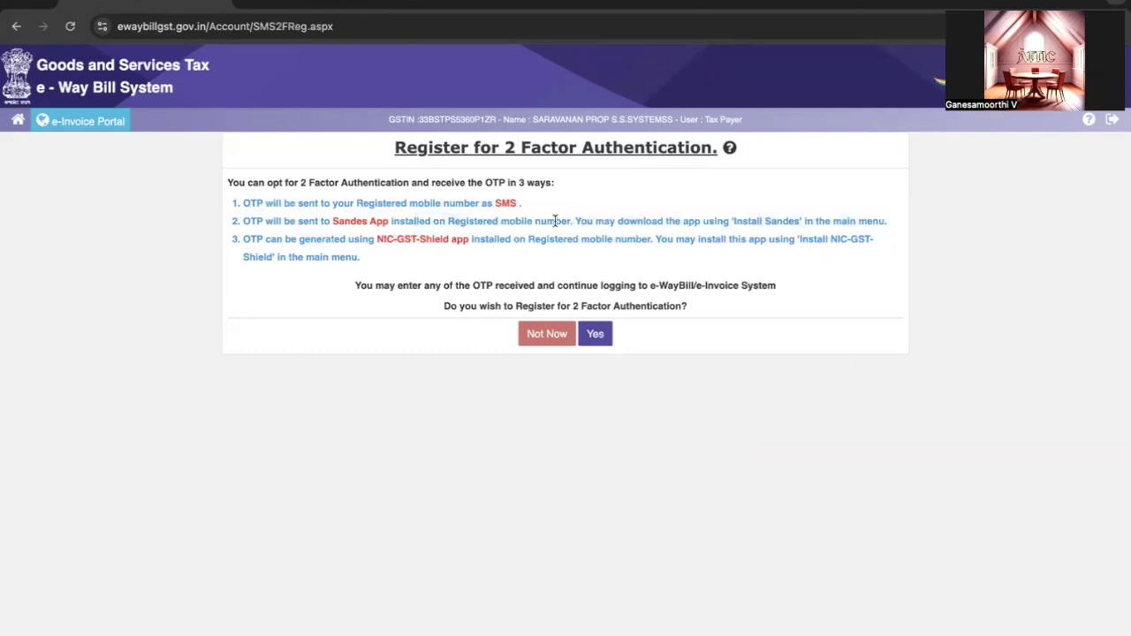
Review the Sandes and NIC-GST-Shield options and the note, then confirm registration with Yes
{"action": "left_click_drag", "start_coordinate": [402, 222], "coordinate": [798, 219]}
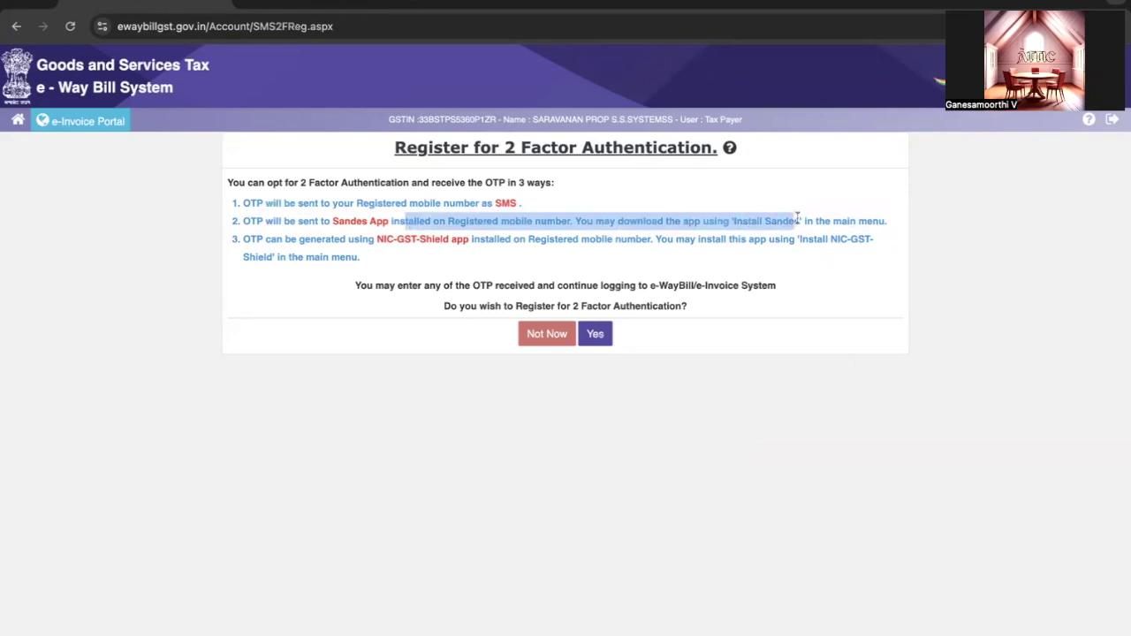
{"action": "left_click", "coordinate": [834, 220]}
{"action": "left_click_drag", "start_coordinate": [868, 220], "coordinate": [418, 221]}
{"action": "left_click", "coordinate": [601, 234]}
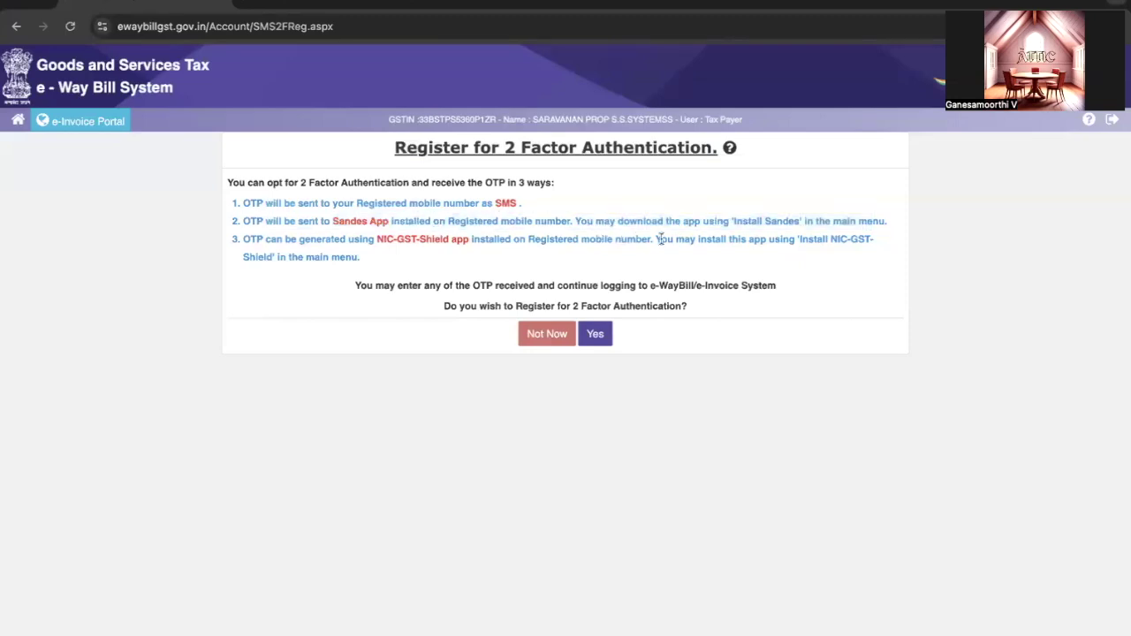
{"action": "left_click_drag", "start_coordinate": [755, 239], "coordinate": [789, 240]}
{"action": "left_click_drag", "start_coordinate": [299, 240], "coordinate": [539, 241]}
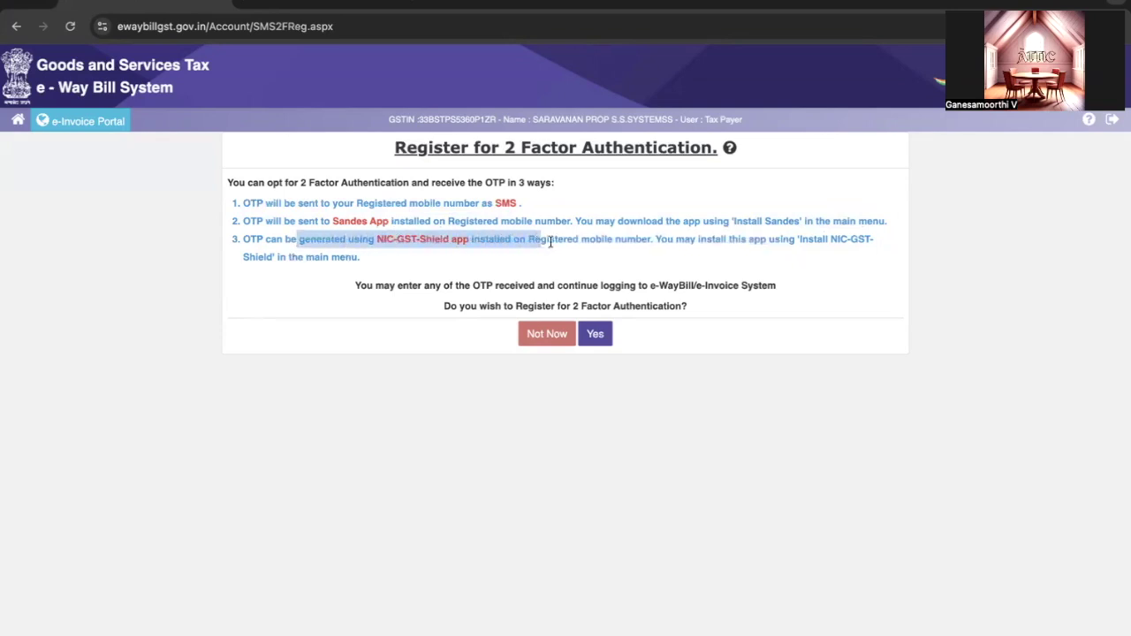
{"action": "left_click", "coordinate": [551, 241]}
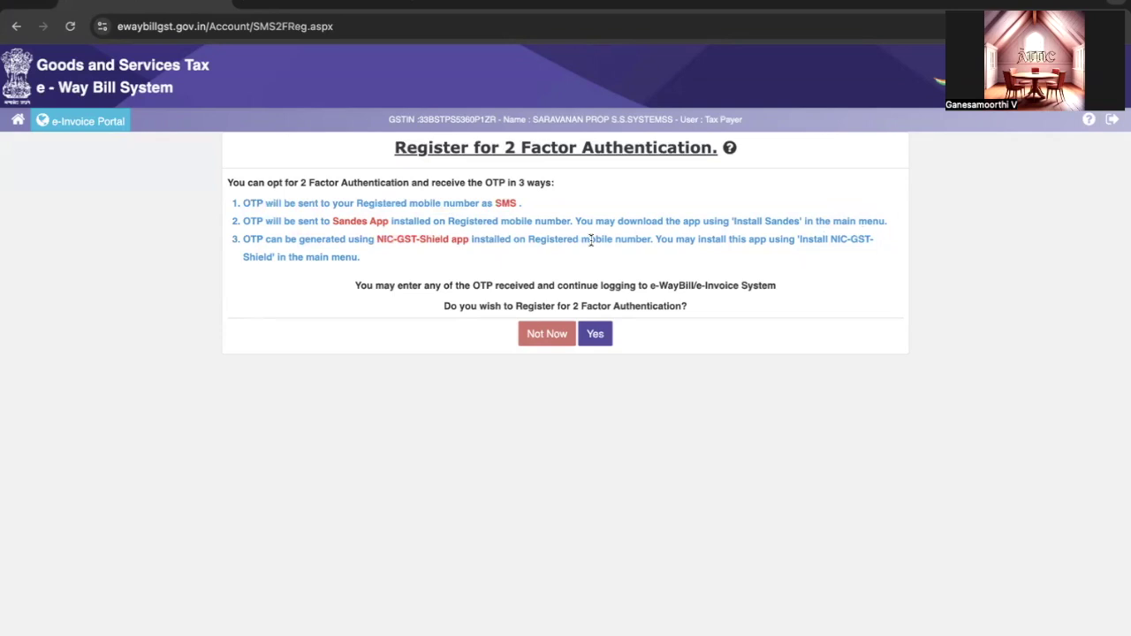
{"action": "double_click", "coordinate": [677, 286]}
{"action": "double_click", "coordinate": [717, 285]}
{"action": "left_click", "coordinate": [595, 335]}
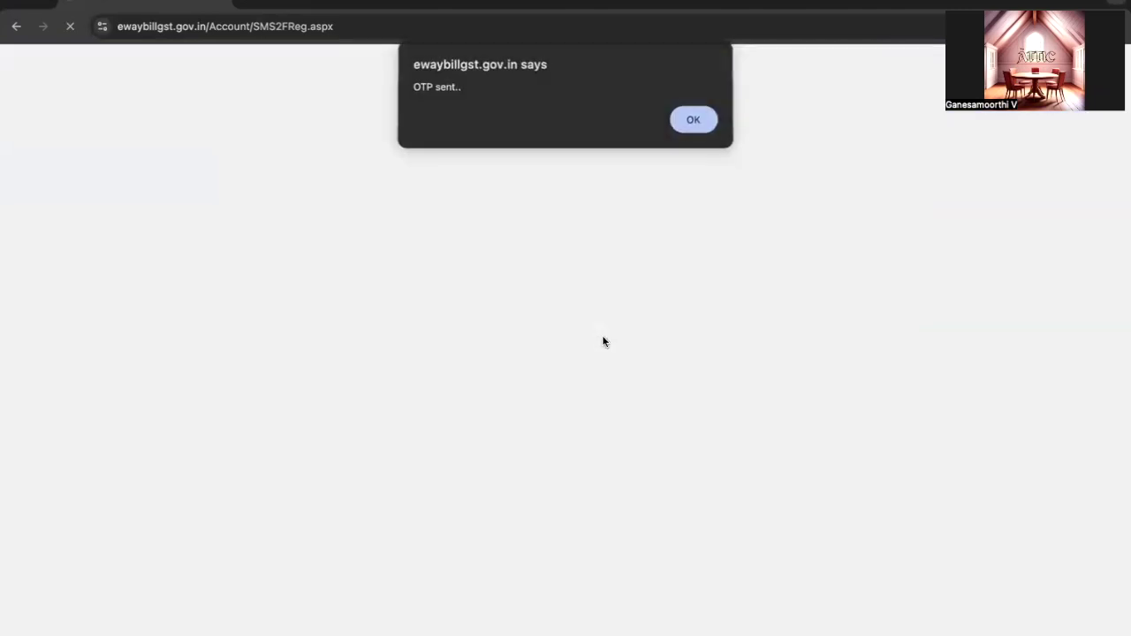
Dismiss the OTP-sent alert, submit the received OTP, and acknowledge the registration success message
{"action": "left_click", "coordinate": [690, 122]}
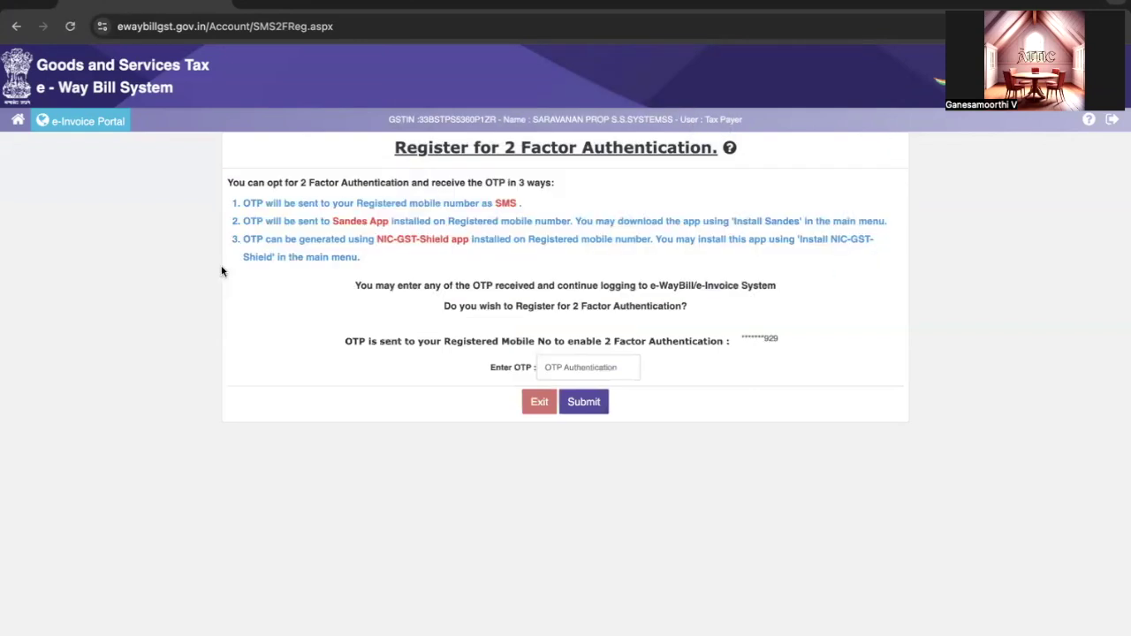
{"action": "left_click_drag", "start_coordinate": [290, 203], "coordinate": [497, 202]}
{"action": "left_click_drag", "start_coordinate": [298, 221], "coordinate": [577, 222]}
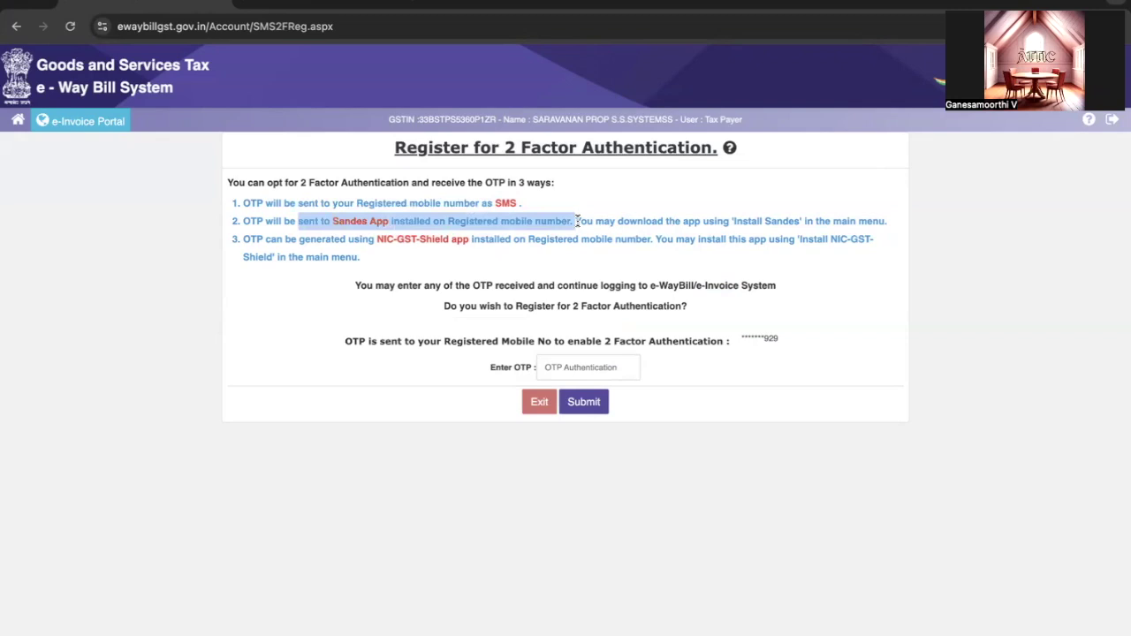
{"action": "left_click", "coordinate": [606, 365]}
{"action": "type", "text": "1"}
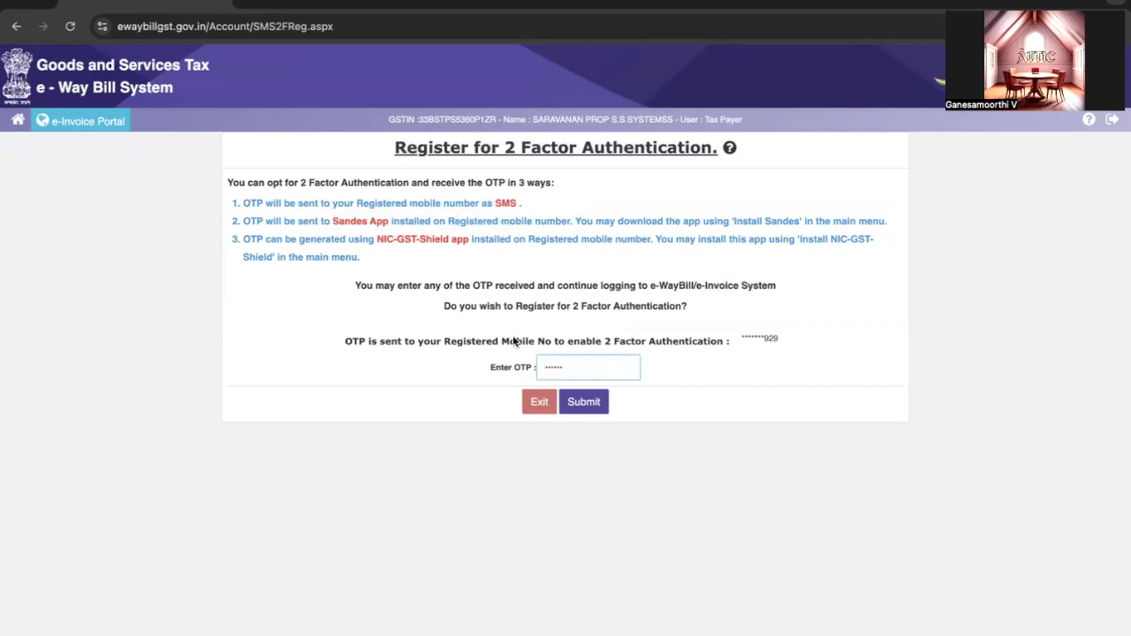
{"action": "left_click", "coordinate": [583, 401]}
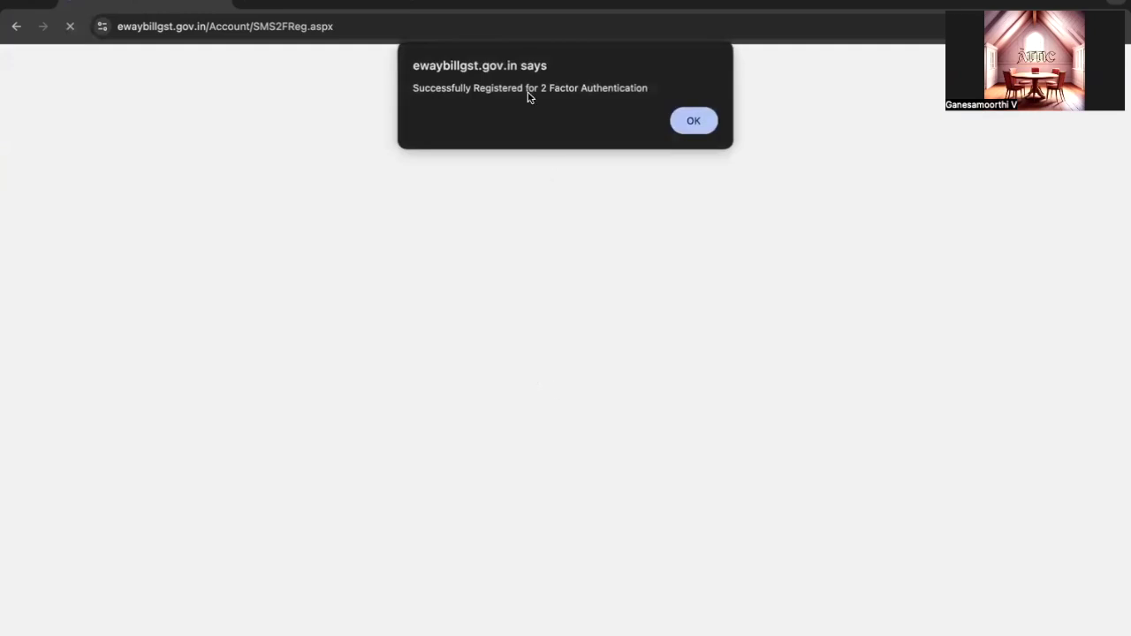
{"action": "left_click", "coordinate": [693, 121]}
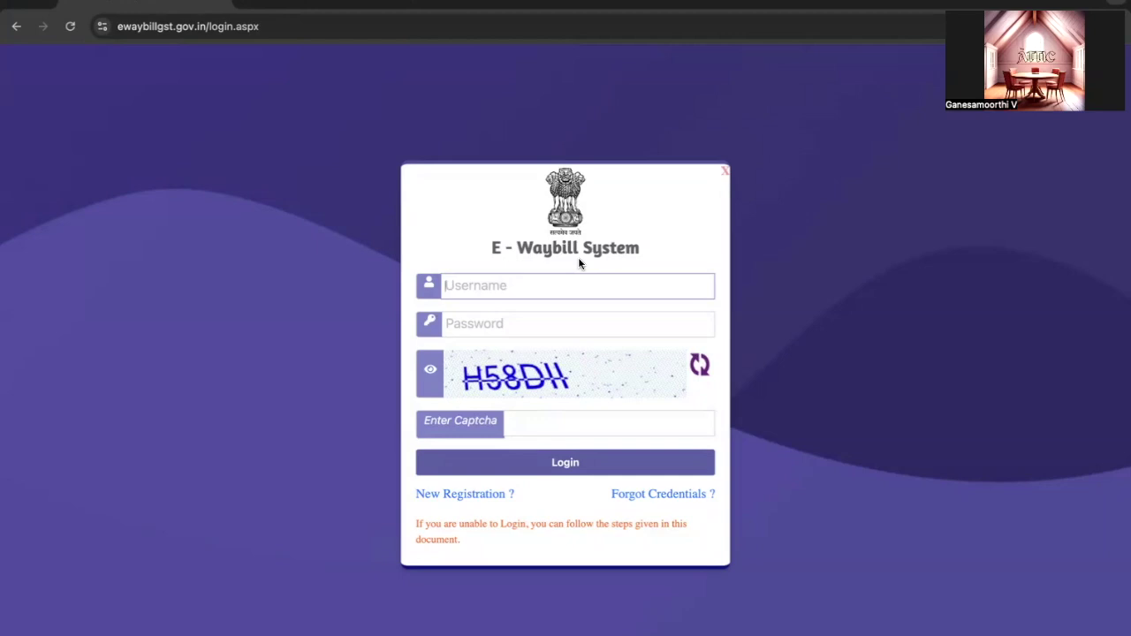
Attempt login with the username, the account password and captcha H58
{"action": "key", "text": "ctrl+v"}
{"action": "key", "text": "Tab"}
{"action": "type", "text": "****"}
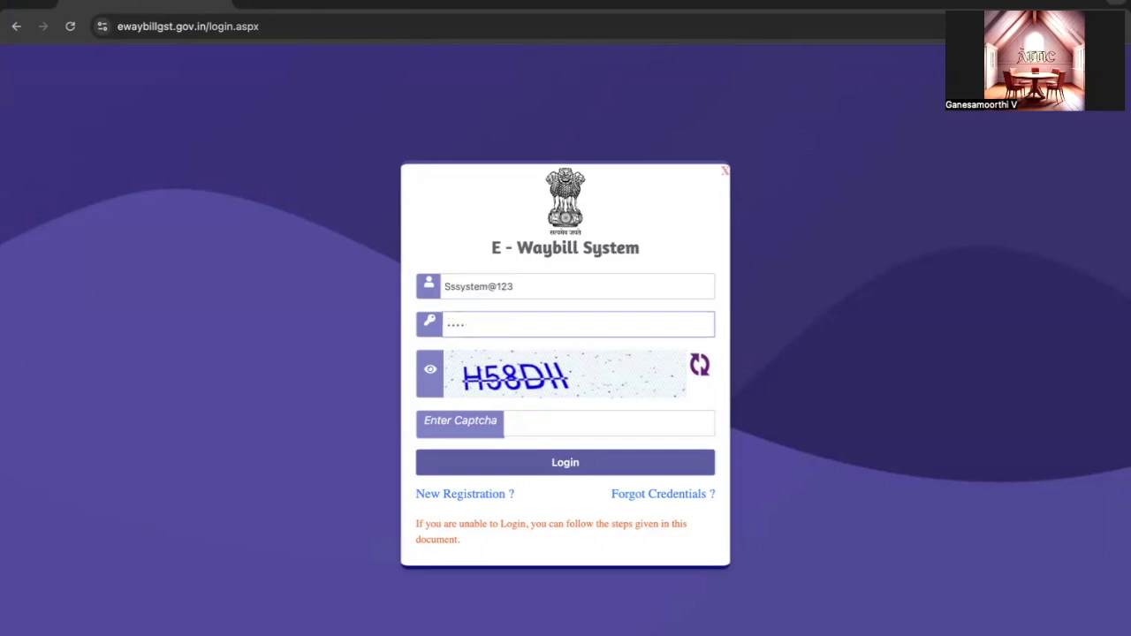
{"action": "key", "text": "BackSpace"}
{"action": "type", "text": "*"}
{"action": "left_click", "coordinate": [508, 422]}
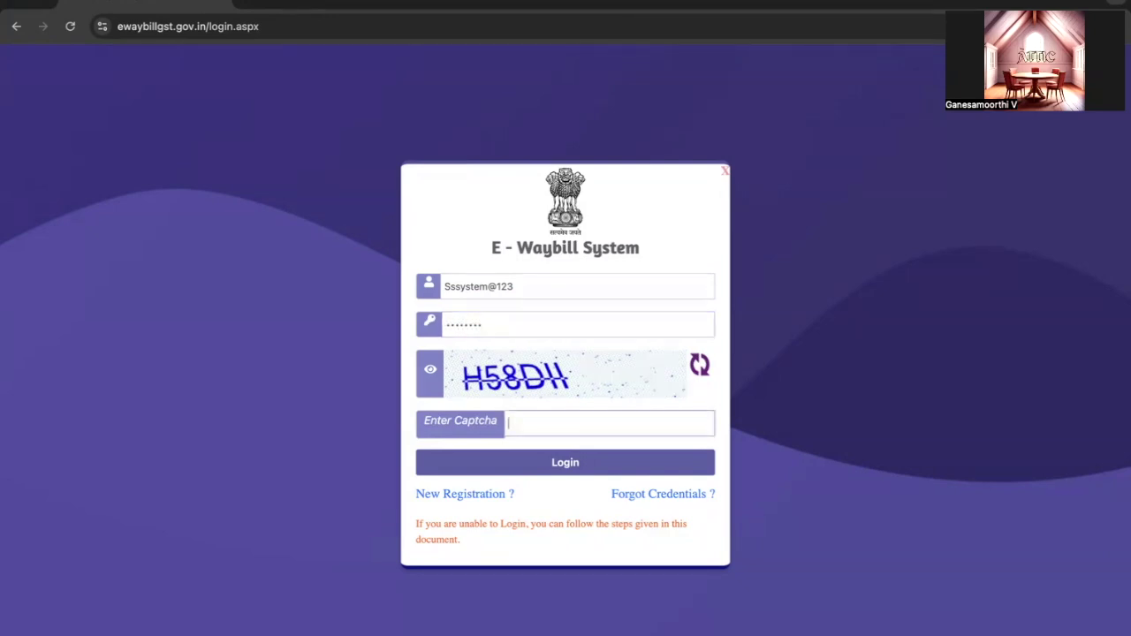
{"action": "type", "text": "H58DH"}
{"action": "left_click", "coordinate": [526, 472]}
After the Invalid Captcha alert, re-enter the credentials with captcha R5PFE4 and log in
{"action": "left_click", "coordinate": [689, 137]}
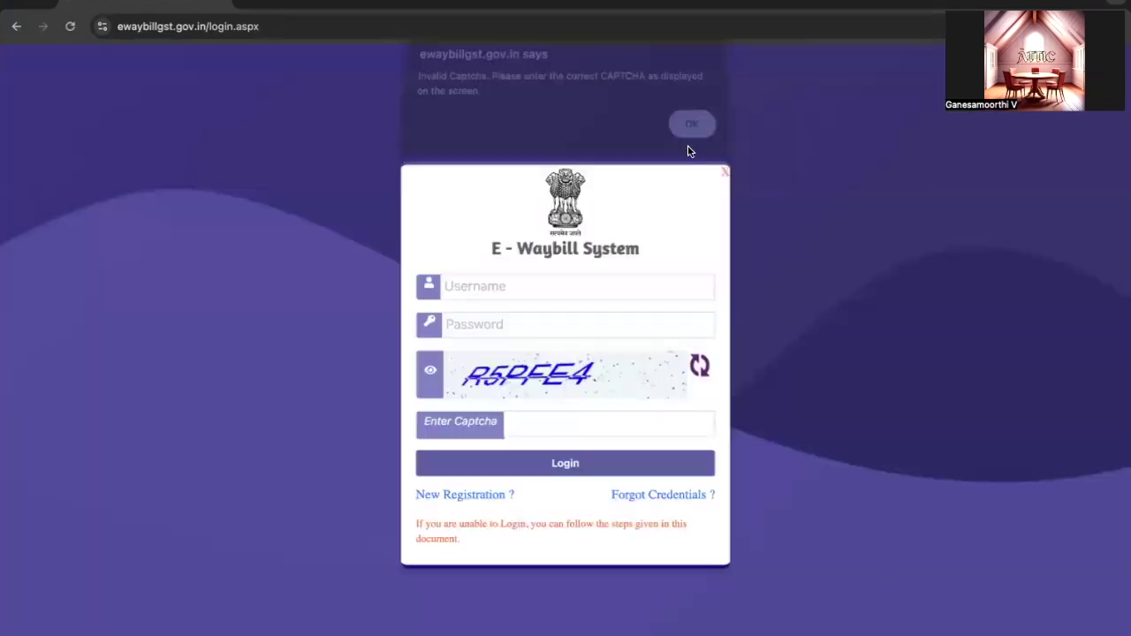
{"action": "left_click", "coordinate": [492, 288]}
{"action": "key", "text": "ctrl+v"}
{"action": "left_click", "coordinate": [497, 325]}
{"action": "type", "text": "••"}
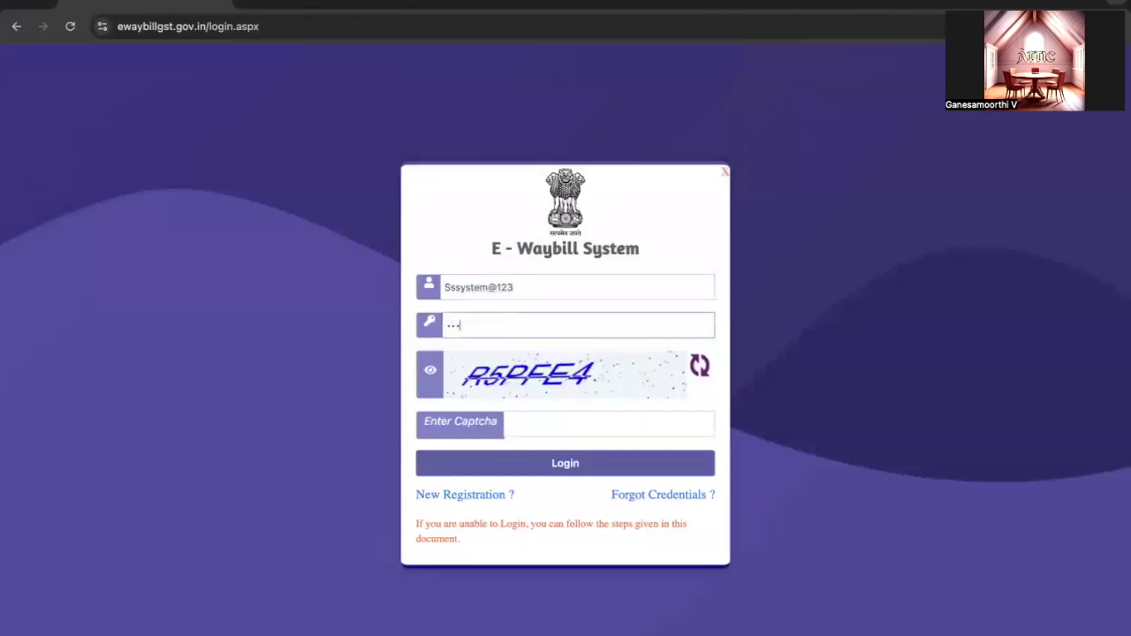
{"action": "left_click", "coordinate": [610, 424]}
{"action": "type", "text": "R5PFE"}
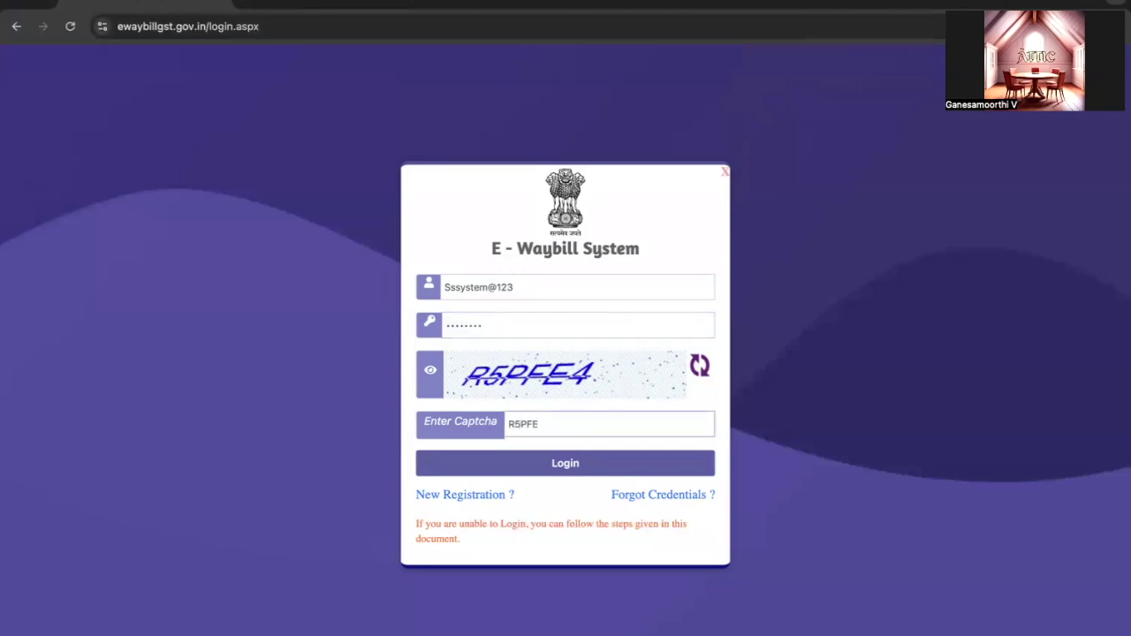
{"action": "type", "text": "4"}
{"action": "left_click", "coordinate": [574, 463]}
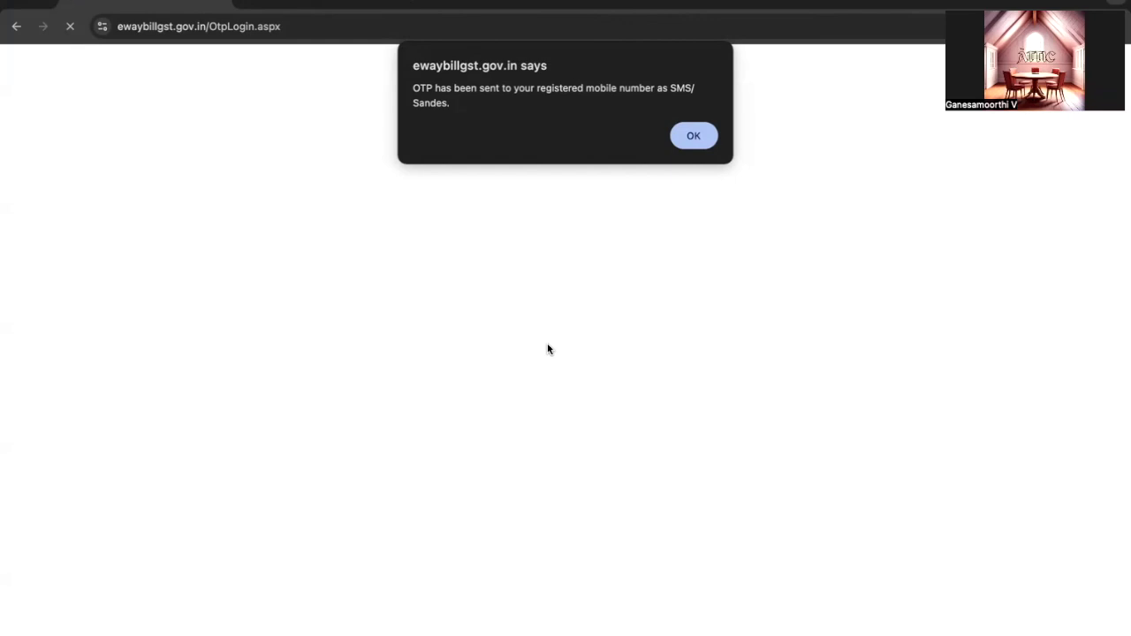
Dismiss the OTP notice and review the SMS, Sandes App and NIC-GST-Shield OTP sources
{"action": "left_click", "coordinate": [695, 138]}
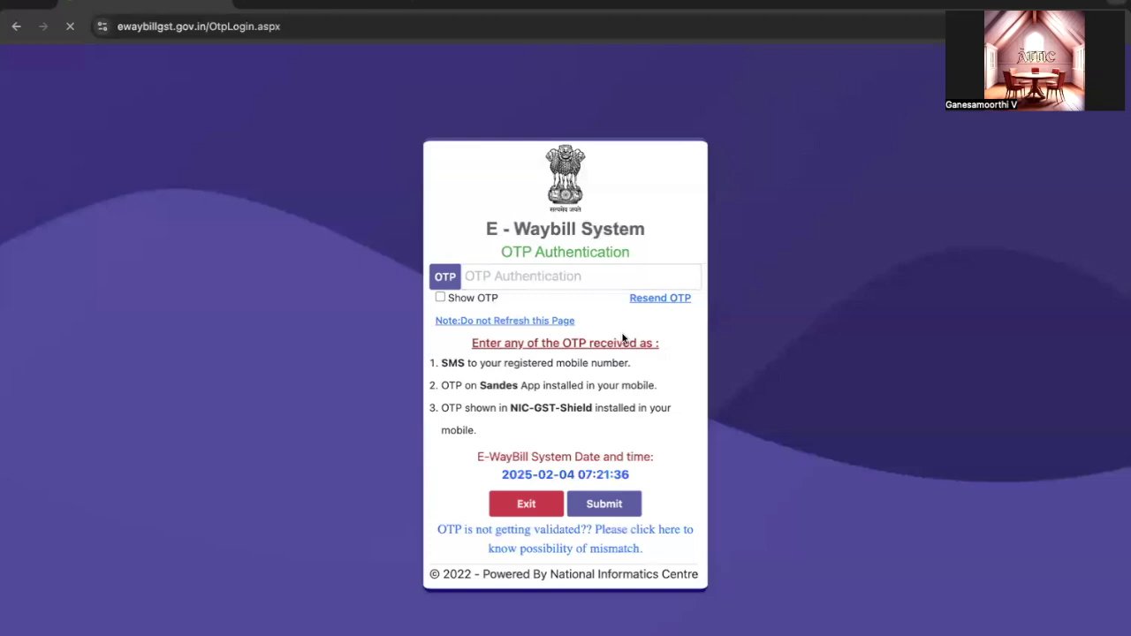
{"action": "left_click", "coordinate": [495, 279]}
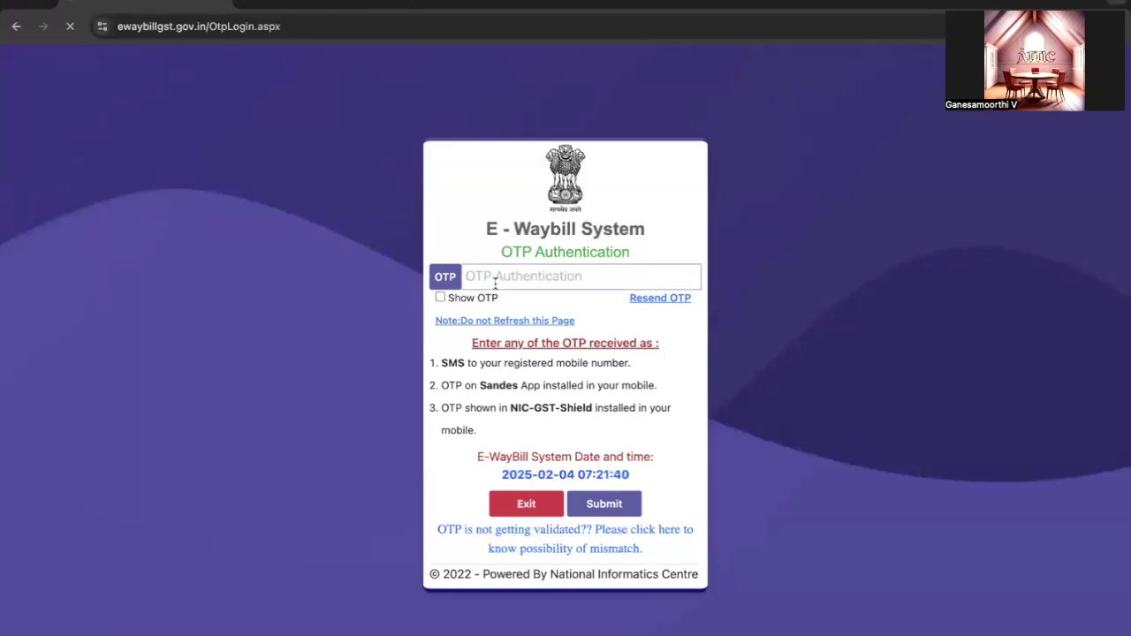
{"action": "left_click_drag", "start_coordinate": [636, 385], "coordinate": [455, 385]}
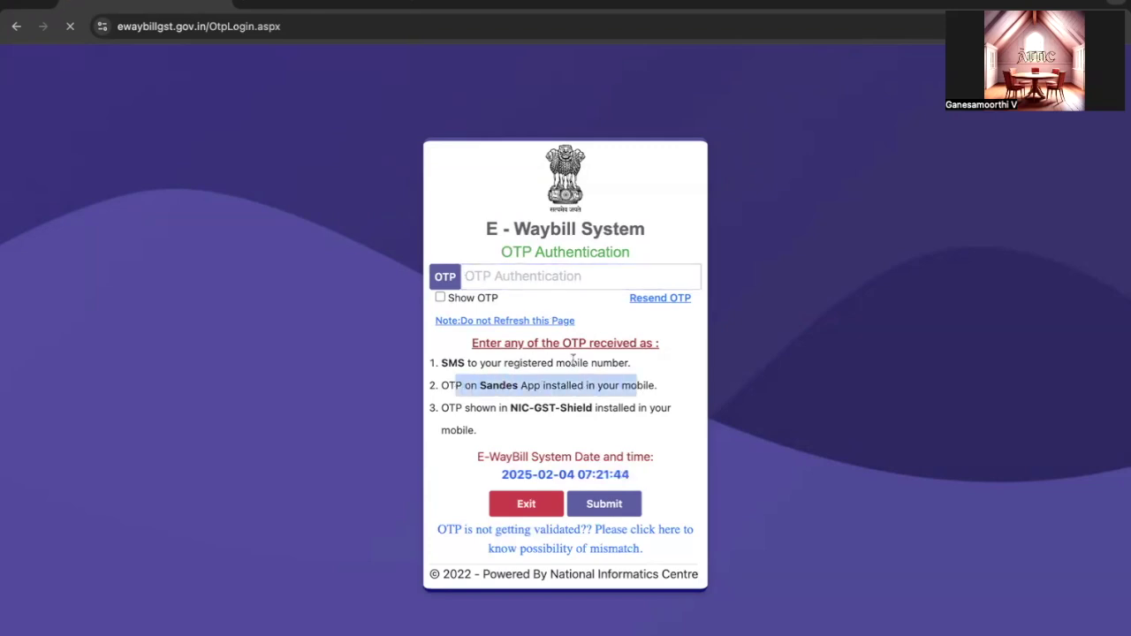
{"action": "left_click_drag", "start_coordinate": [573, 362], "coordinate": [432, 363]}
{"action": "left_click_drag", "start_coordinate": [583, 407], "coordinate": [449, 405]}
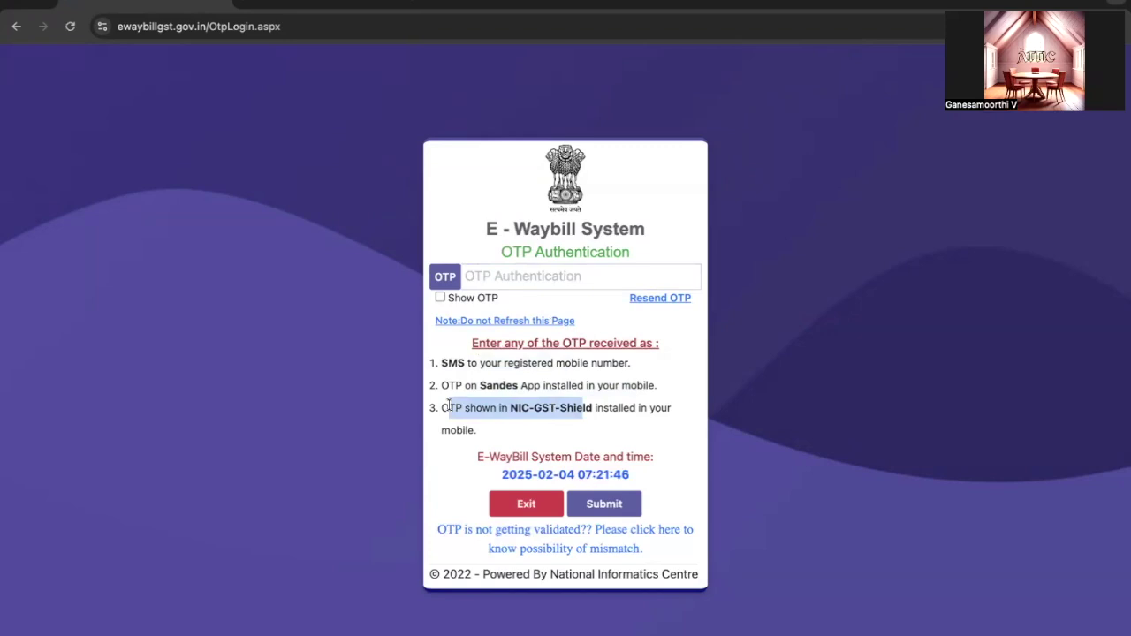
{"action": "left_click", "coordinate": [450, 406]}
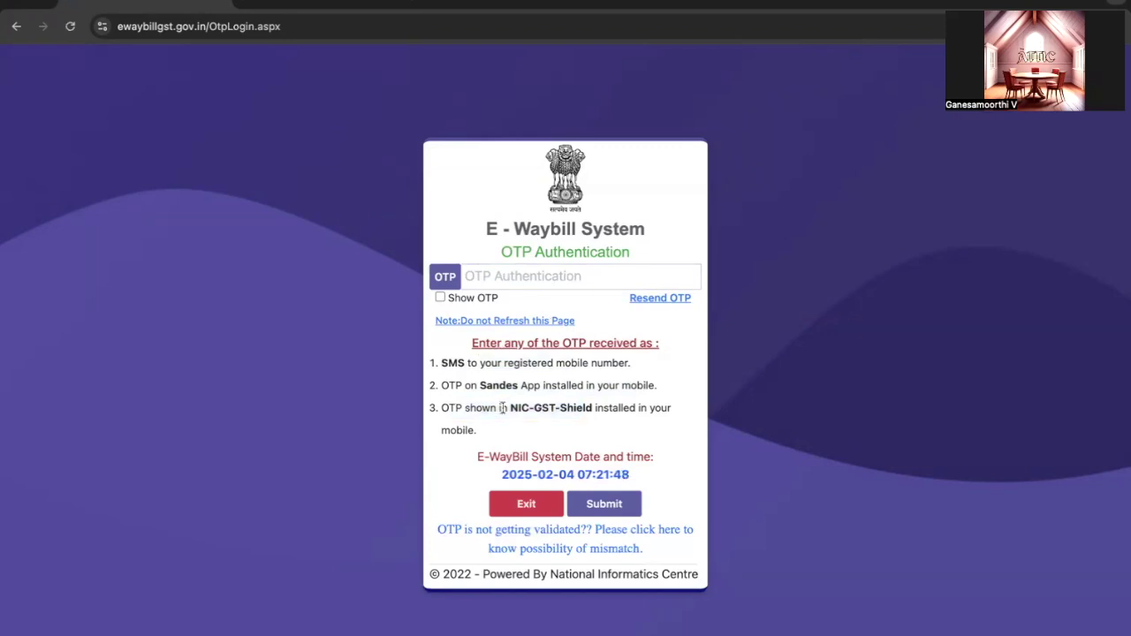